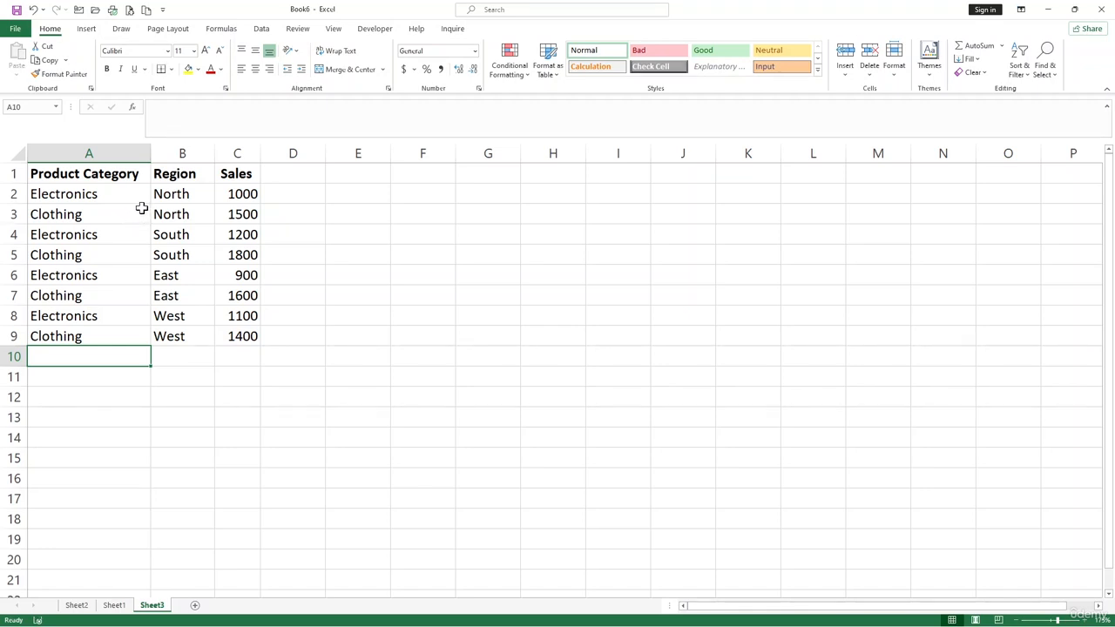
# Create a PivotTable on a new worksheet from the sales data in Sheet3 A1:C9
pyautogui.moveTo(97, 175); pyautogui.dragTo(224, 319)
pyautogui.click(226, 351)
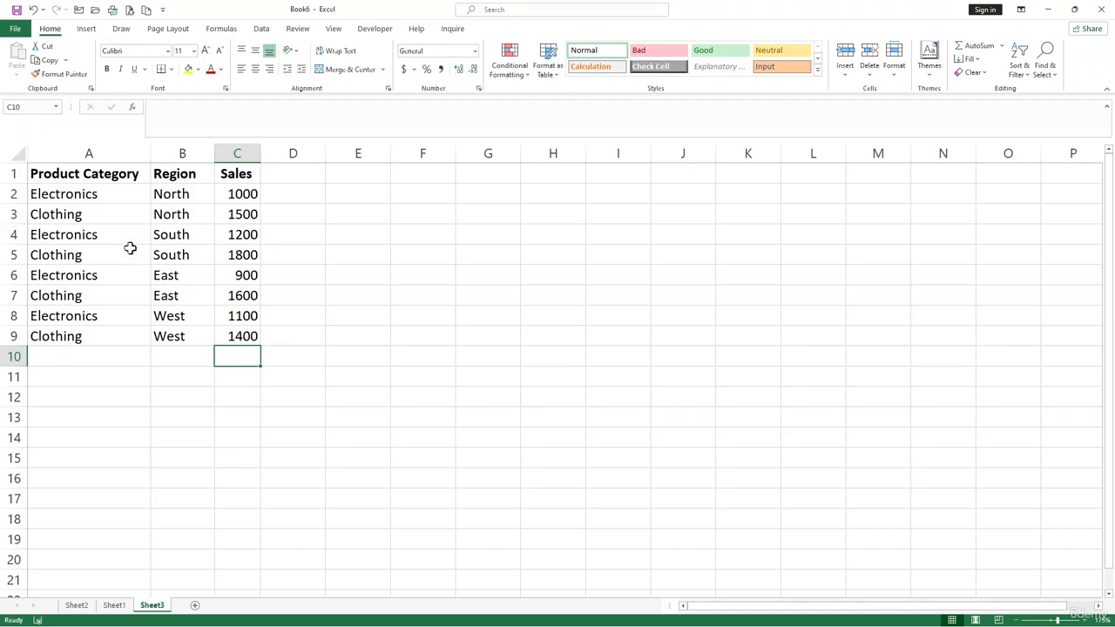
pyautogui.click(127, 215)
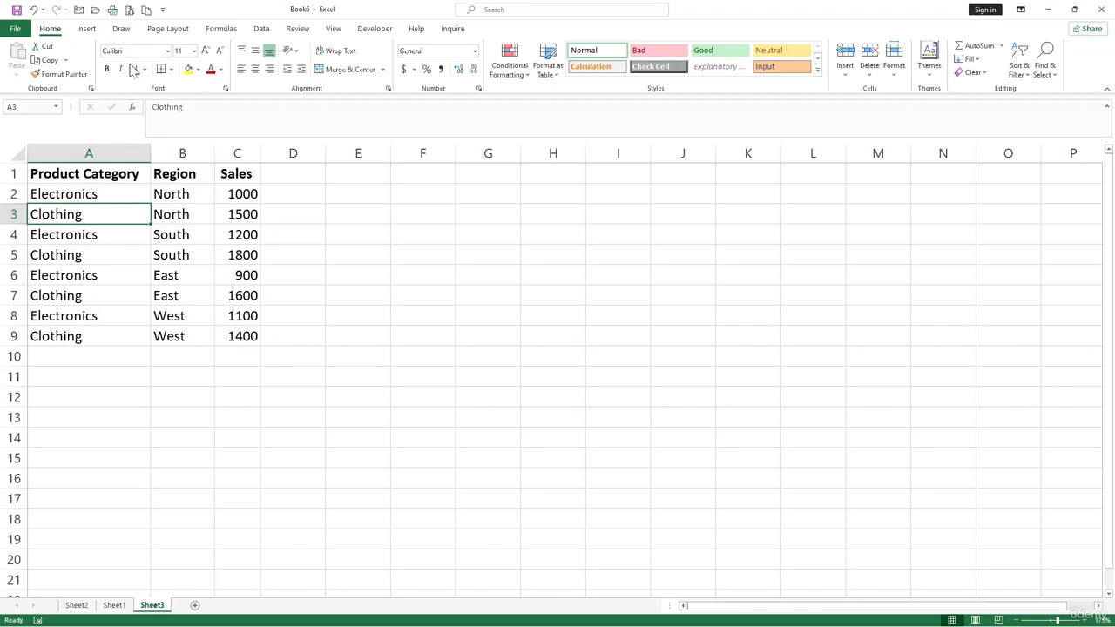
pyautogui.click(91, 29)
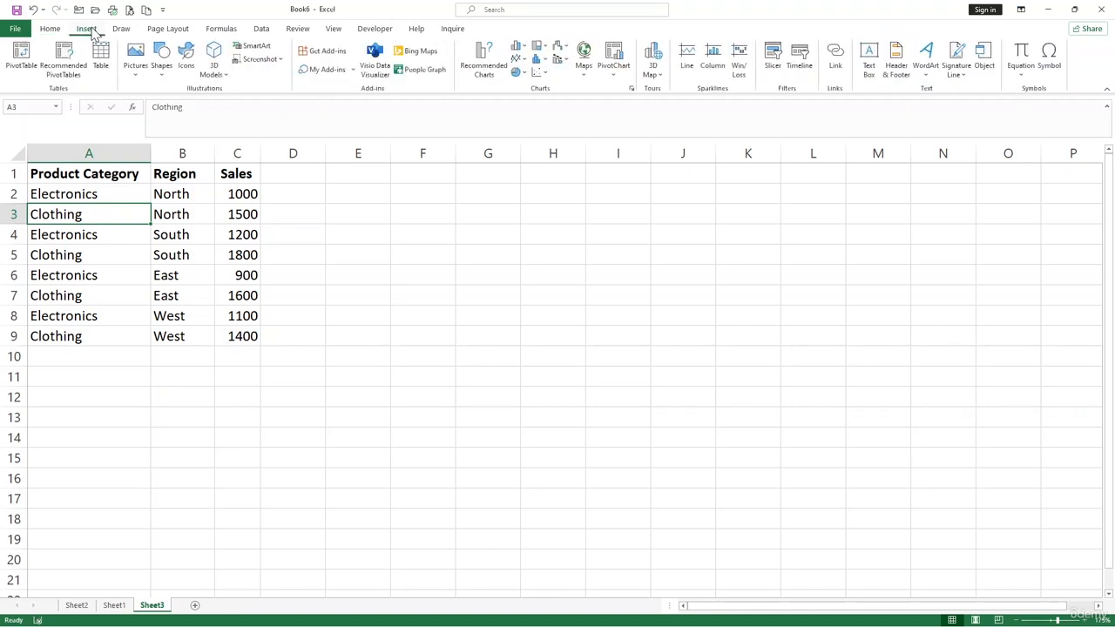
pyautogui.click(23, 61)
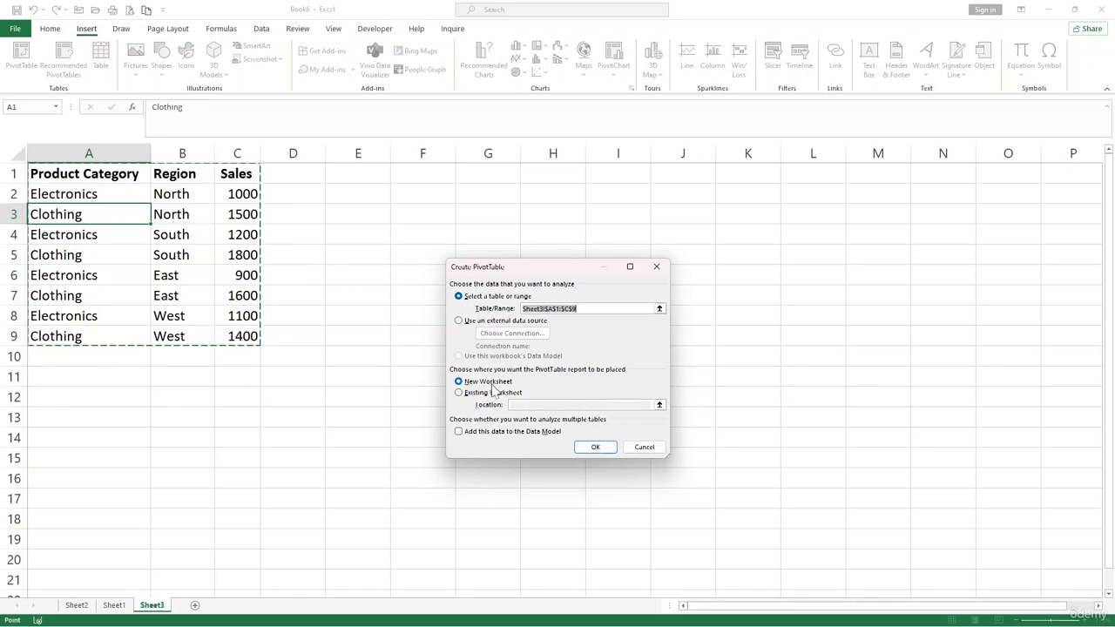
pyautogui.click(597, 450)
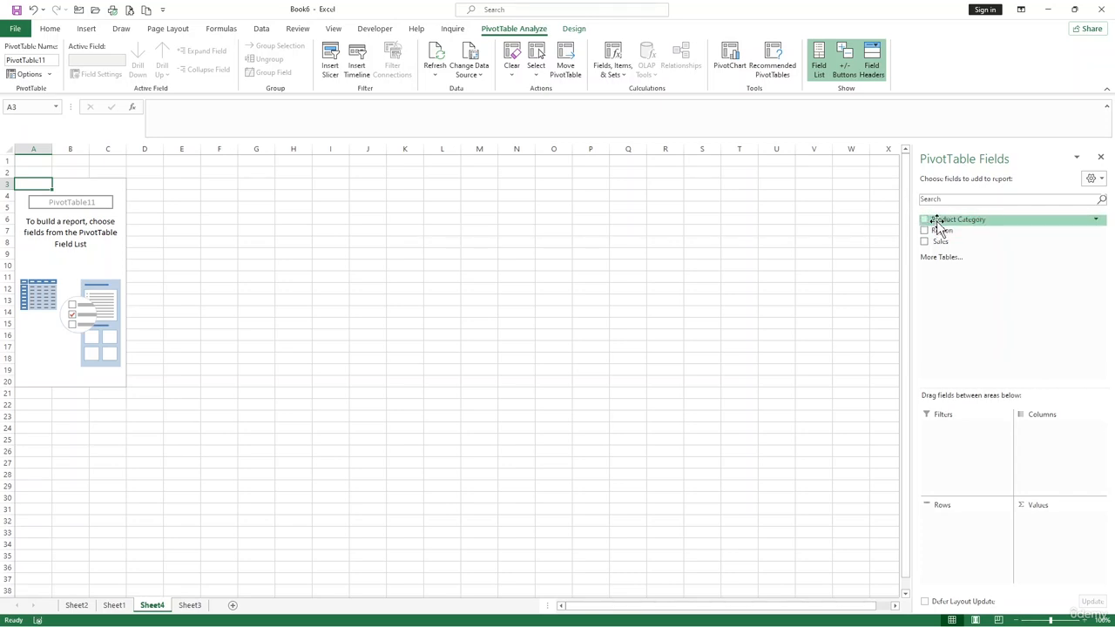
# Build the PivotTable with Product Category as rows, Region as columns and Sales as summed values
pyautogui.moveTo(939, 224); pyautogui.dragTo(949, 524)
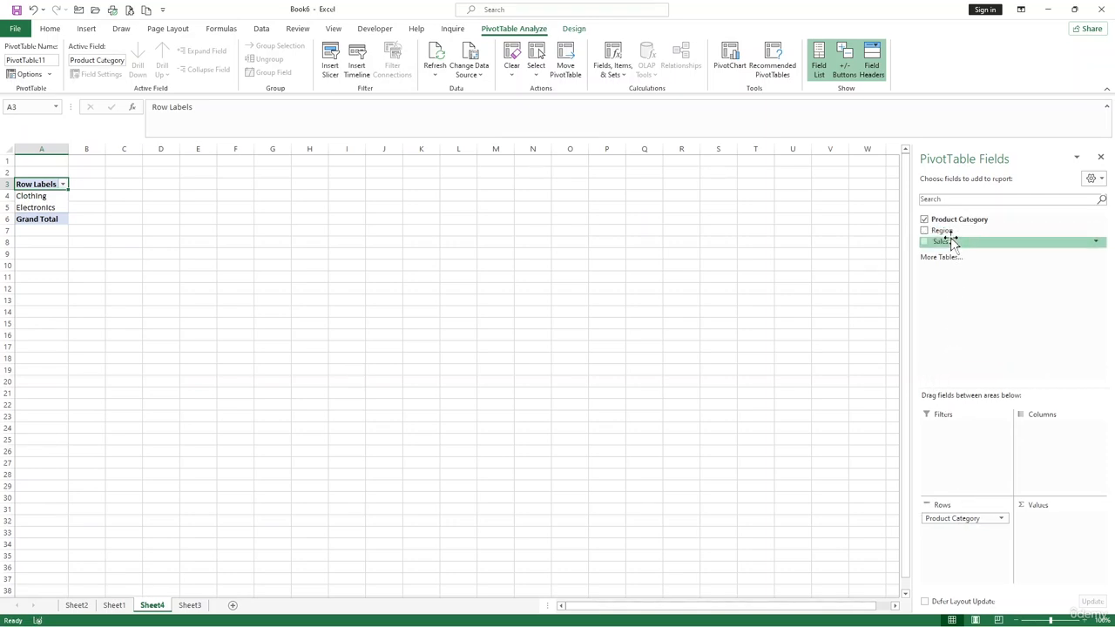
pyautogui.moveTo(947, 234); pyautogui.dragTo(1048, 446)
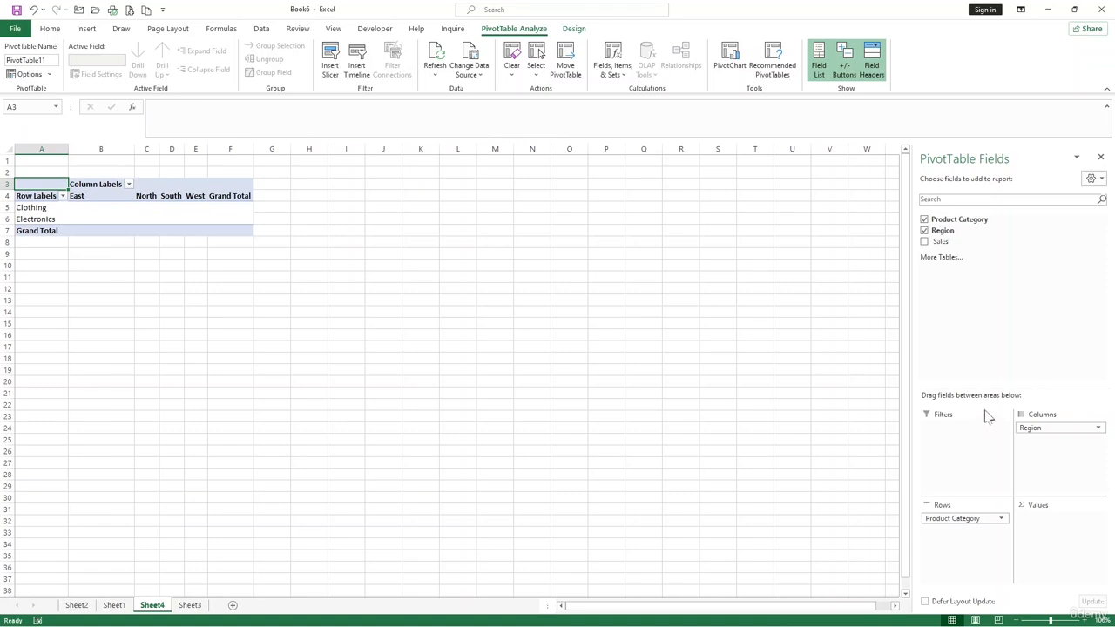
pyautogui.moveTo(942, 244); pyautogui.dragTo(1063, 539)
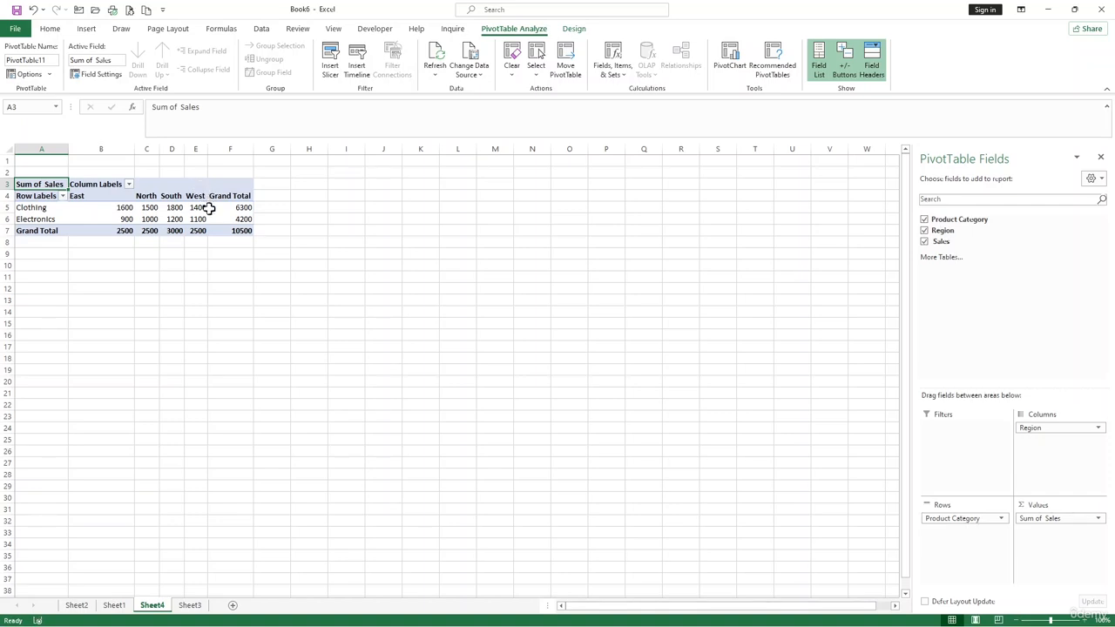
# Insert a Clustered Column PivotChart based on the PivotTable
pyautogui.moveTo(149, 222)
pyautogui.click(161, 220)
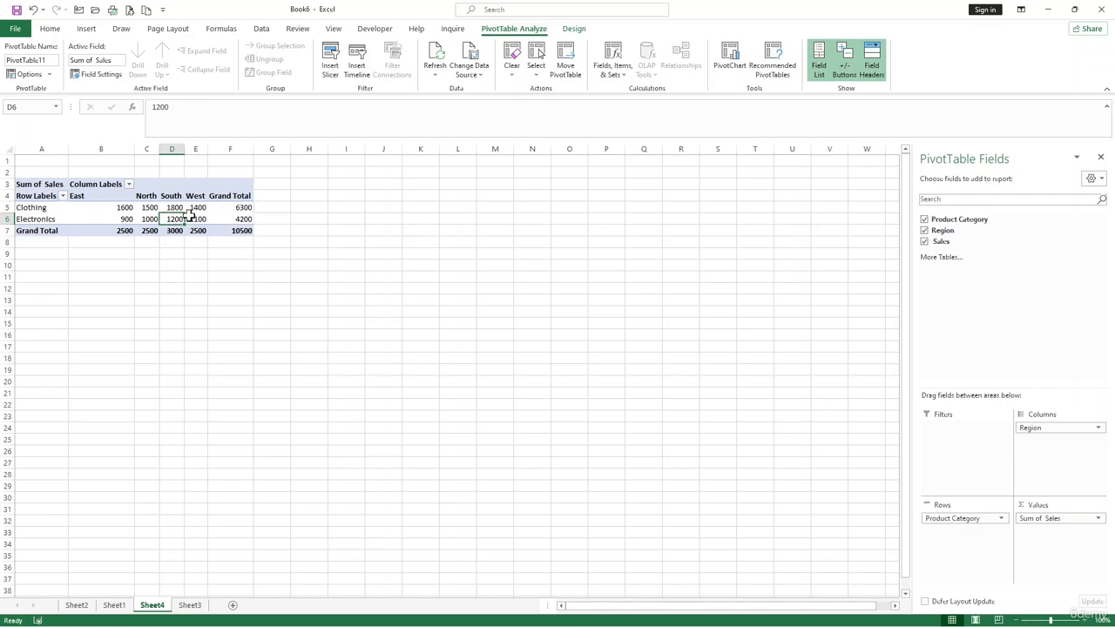
pyautogui.click(86, 28)
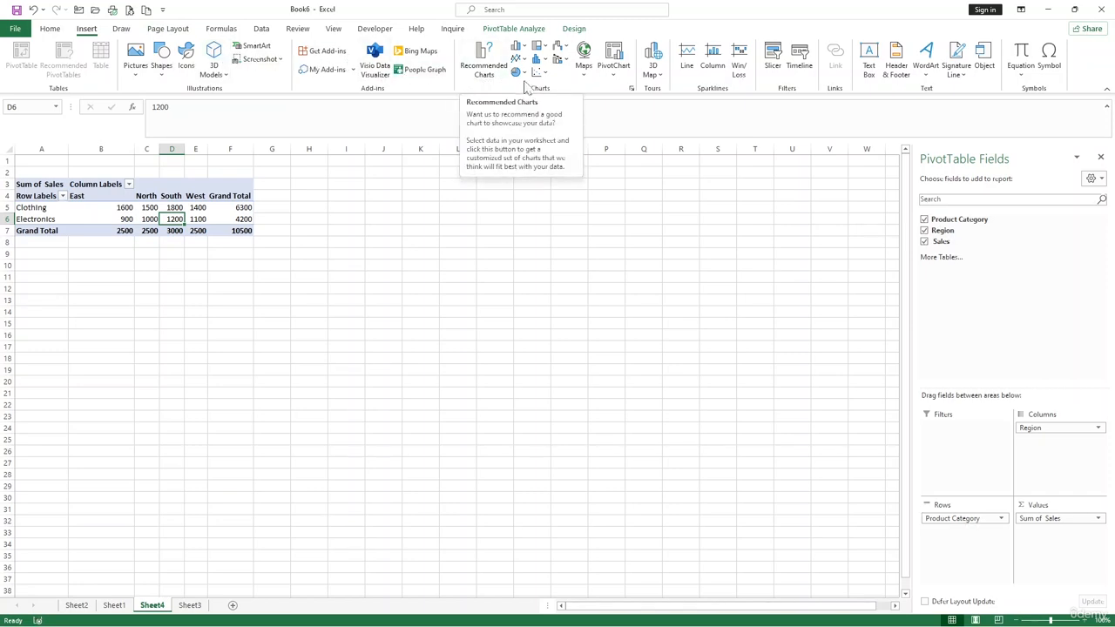
pyautogui.click(616, 78)
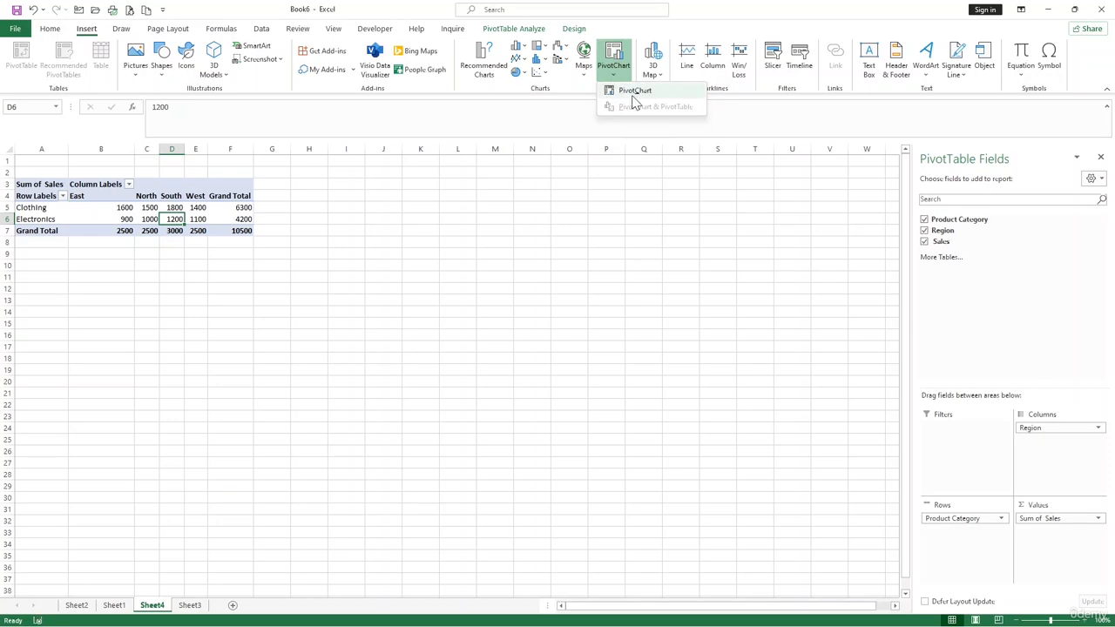
pyautogui.click(633, 93)
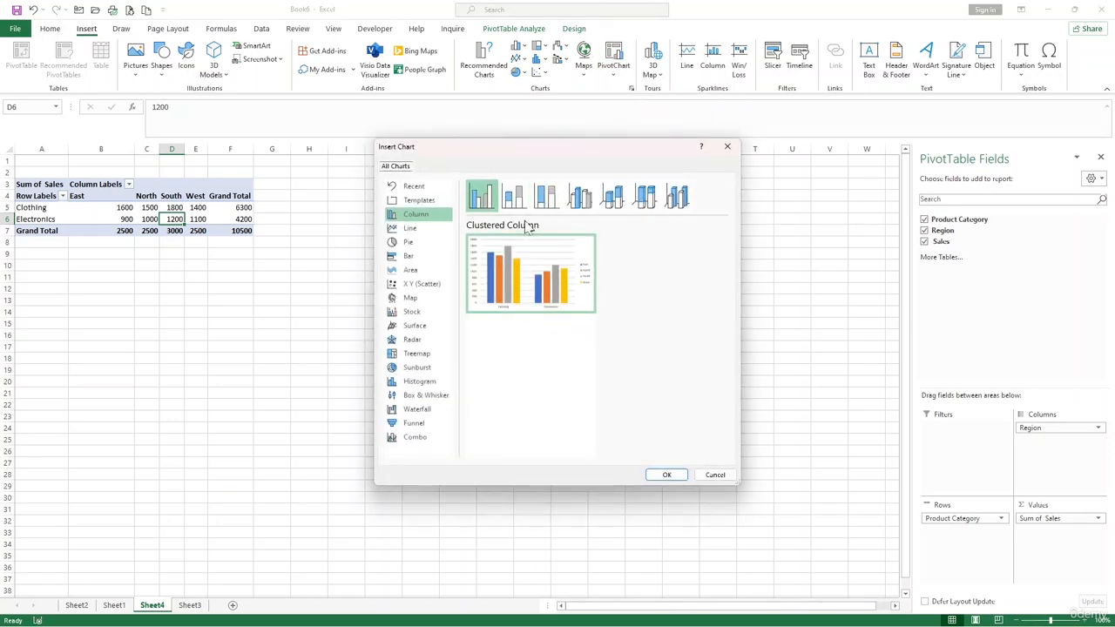
pyautogui.moveTo(515, 247)
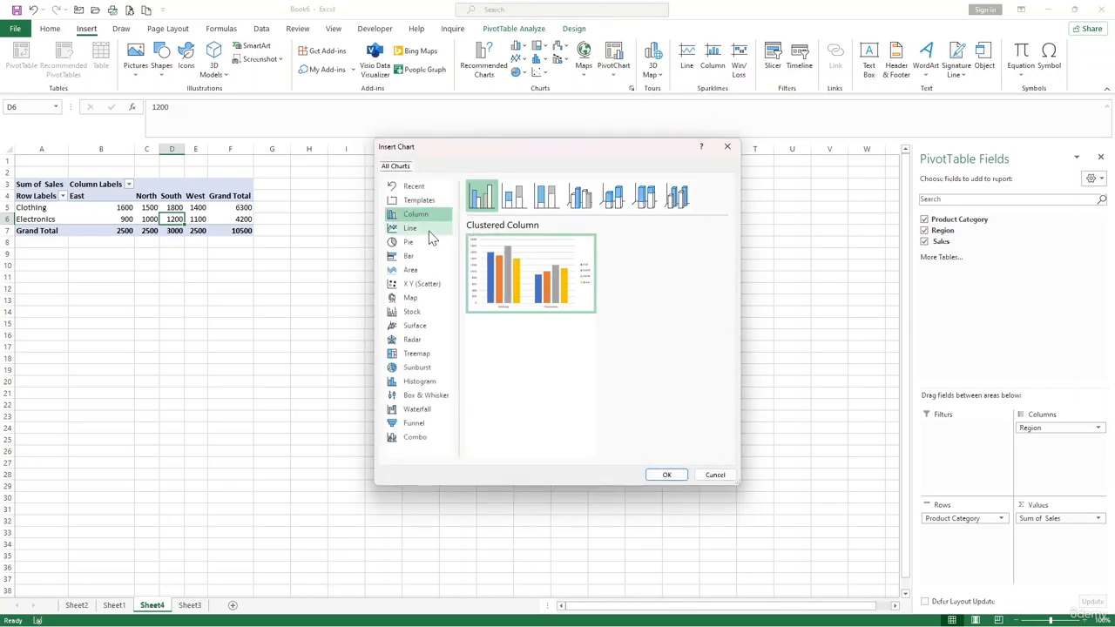
pyautogui.click(429, 228)
pyautogui.click(428, 218)
pyautogui.click(429, 229)
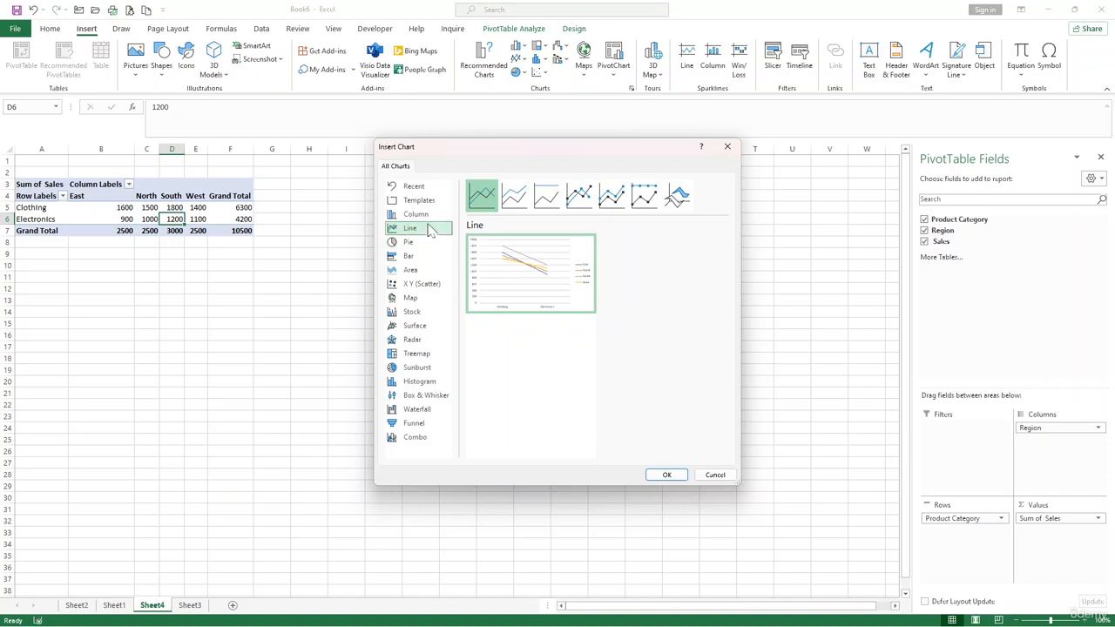
pyautogui.click(429, 218)
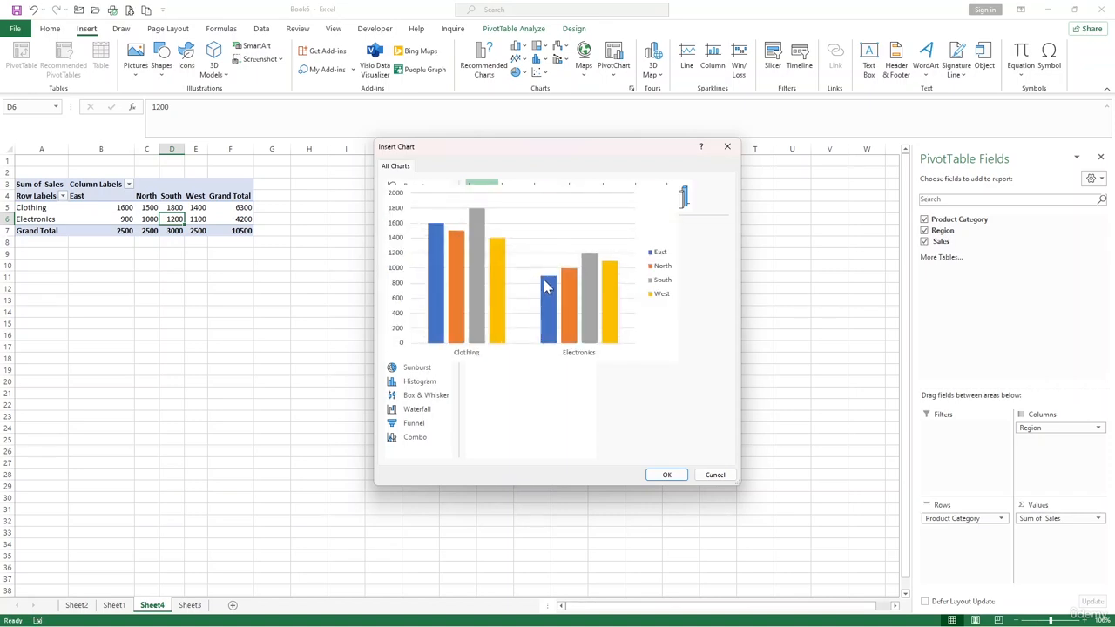
pyautogui.click(668, 475)
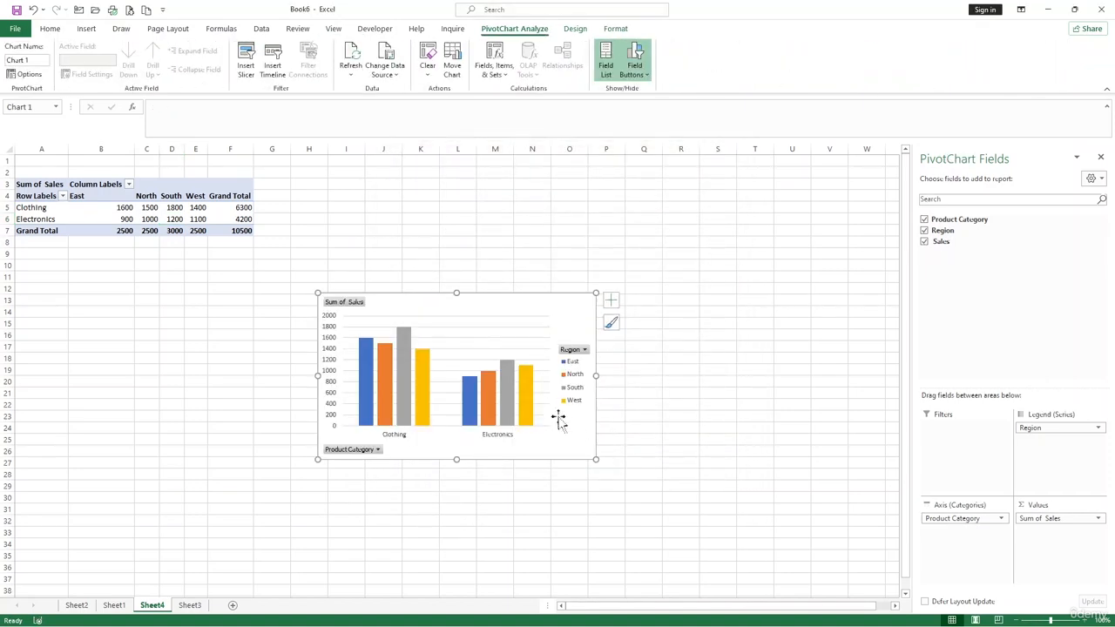
# Move the PivotChart slightly up and right on the sheet and enlarge it from its upper-left corner
pyautogui.moveTo(426, 301); pyautogui.dragTo(478, 281)
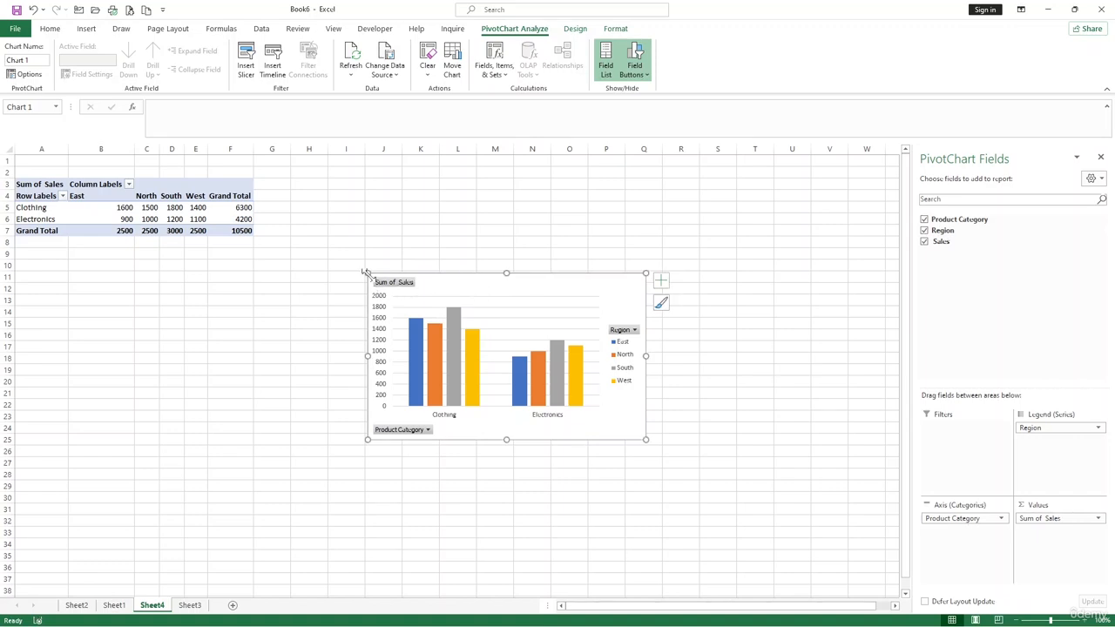
pyautogui.moveTo(356, 259); pyautogui.dragTo(295, 208)
pyautogui.click(546, 225)
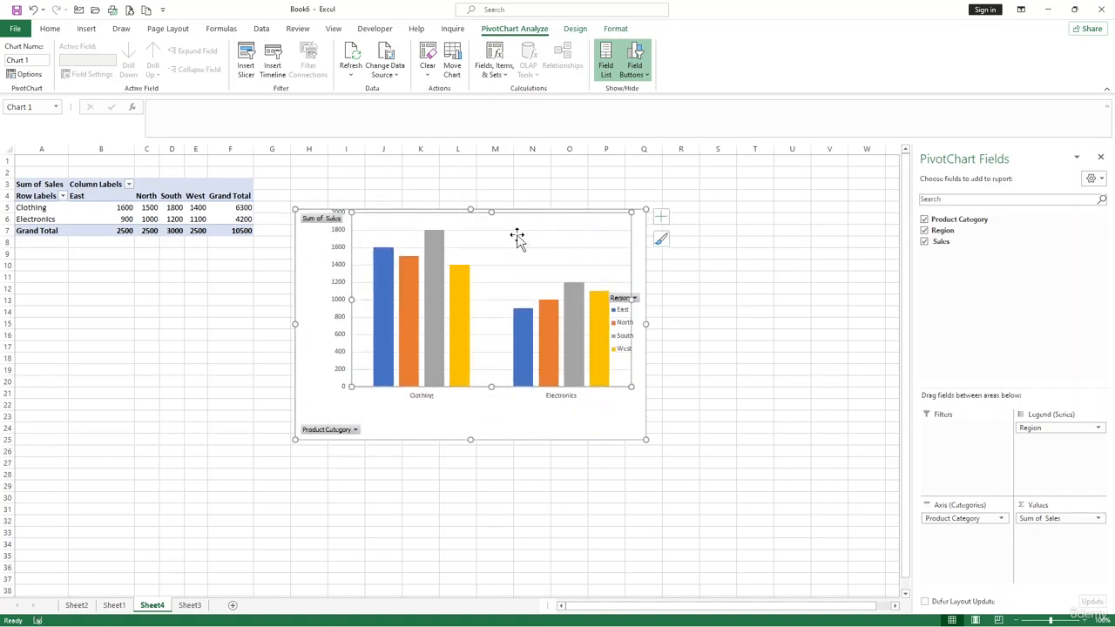
# Filter the PivotTable's row labels to show only the Clothing category
pyautogui.click(62, 197)
pyautogui.click(42, 321)
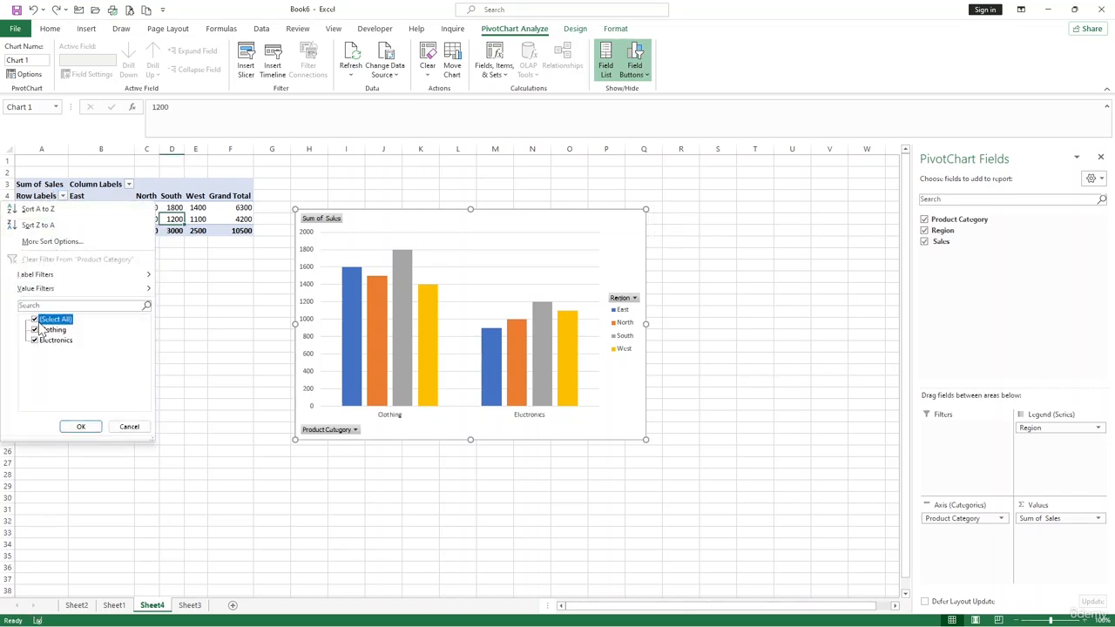
pyautogui.click(35, 320)
pyautogui.click(35, 330)
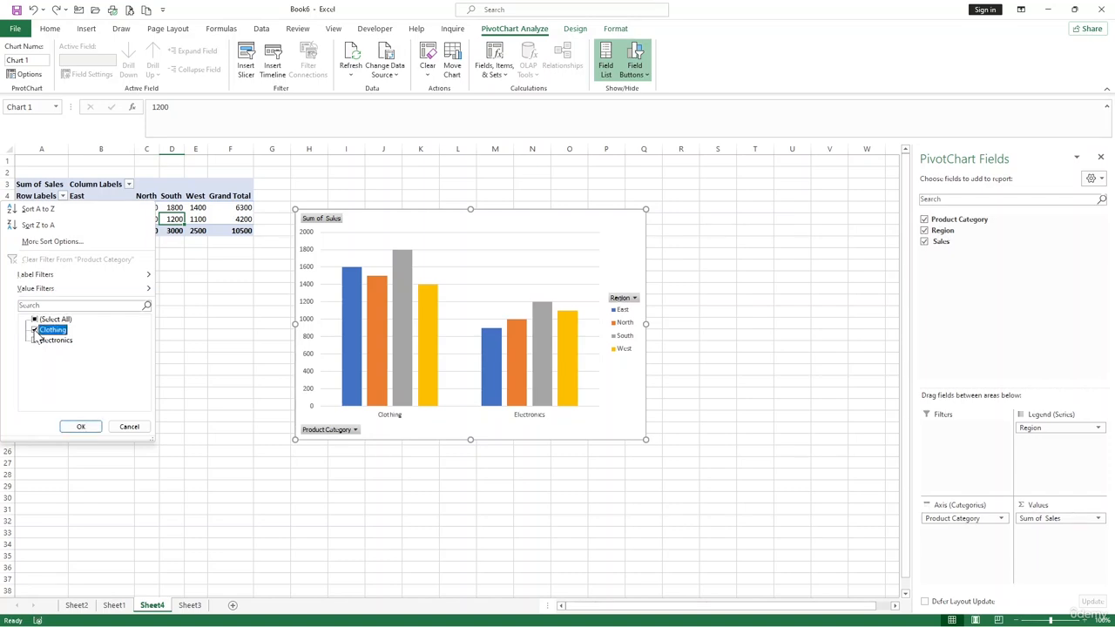
pyautogui.click(80, 426)
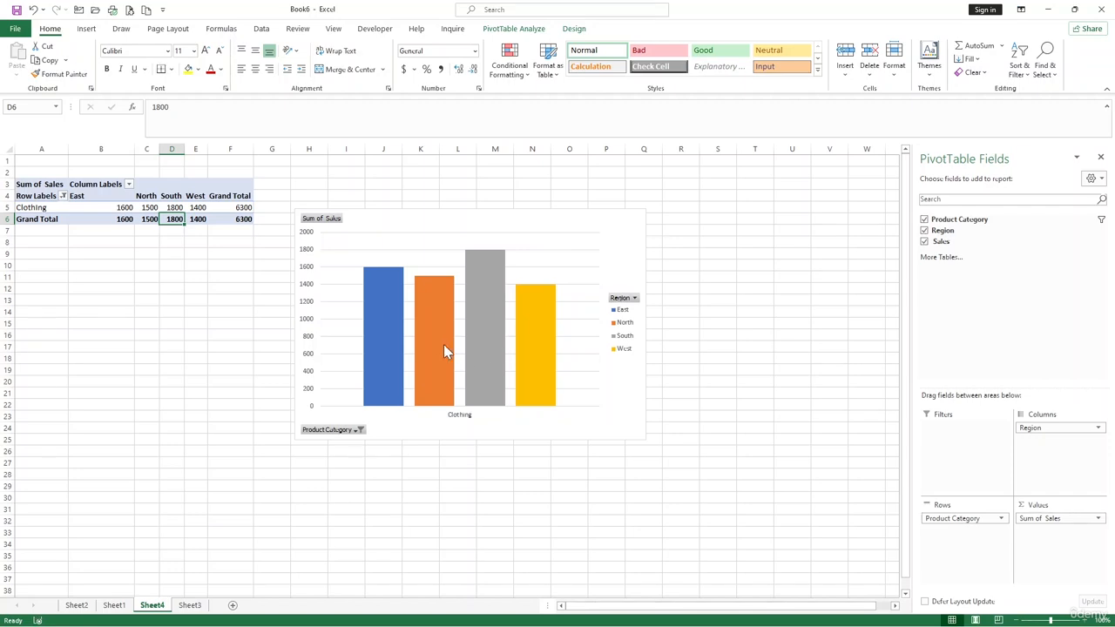
pyautogui.moveTo(443, 348)
pyautogui.click(139, 209)
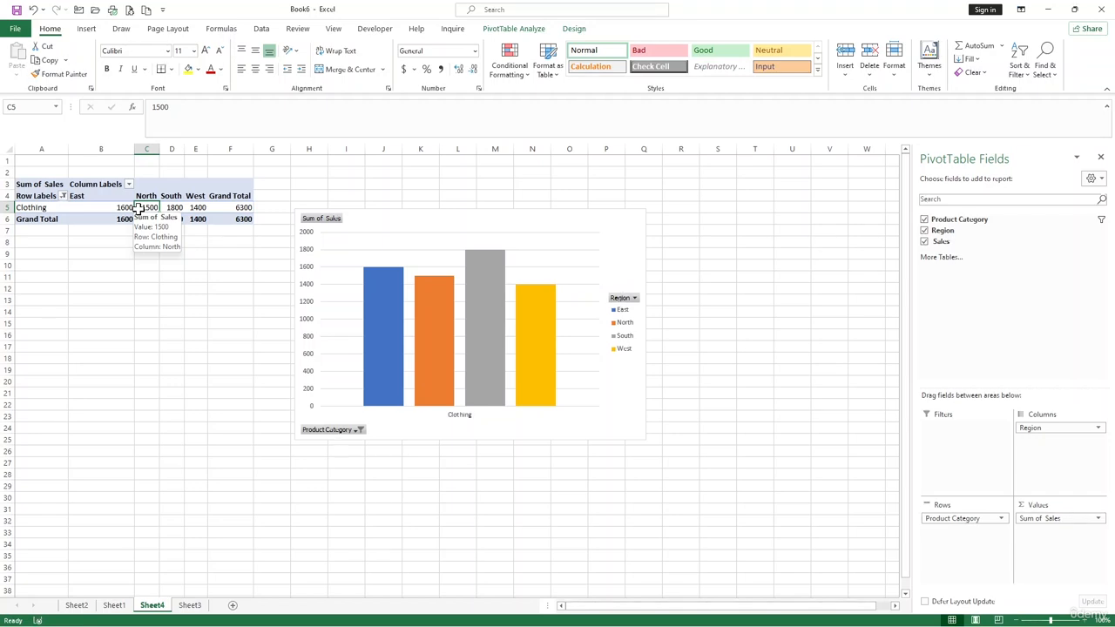
pyautogui.click(419, 246)
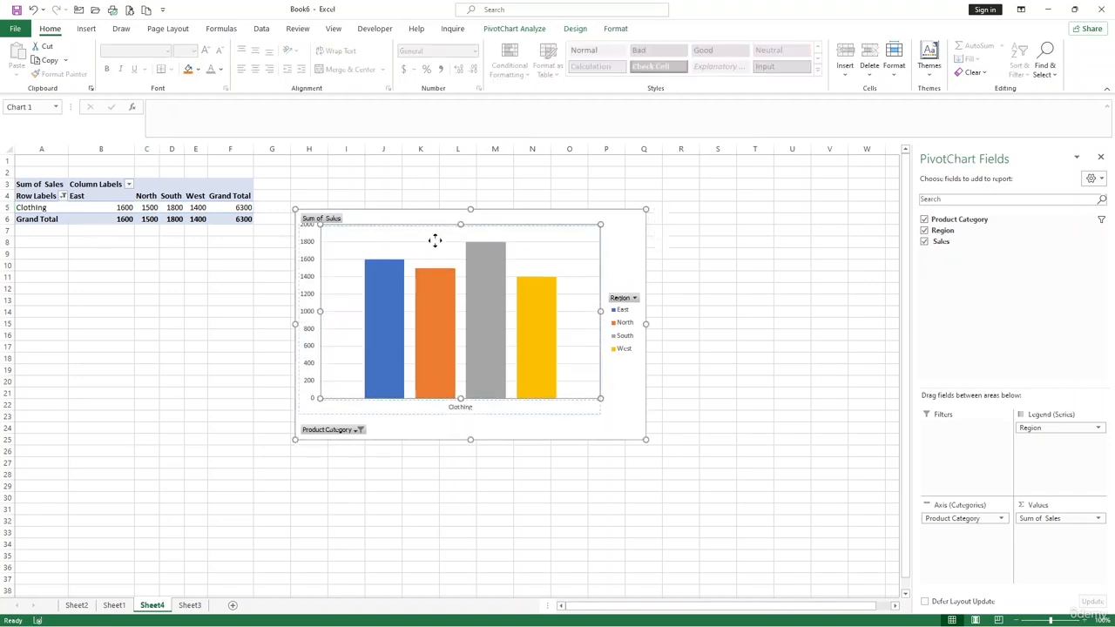
pyautogui.click(393, 230)
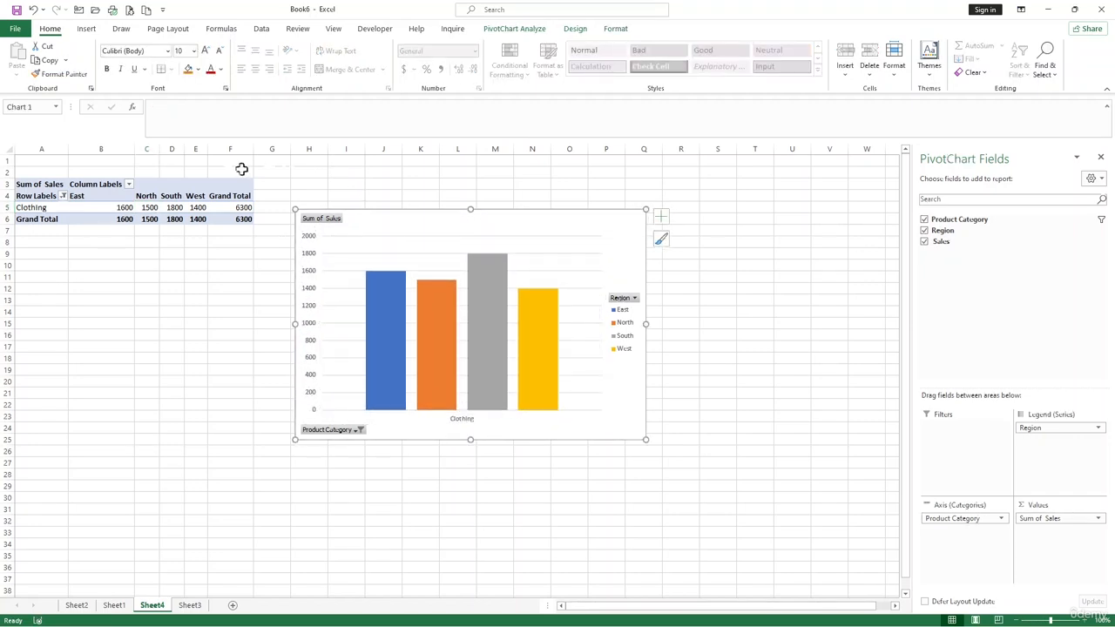
# Apply a blue Medium PivotTable style with a solid blue header to the PivotTable
pyautogui.click(203, 195)
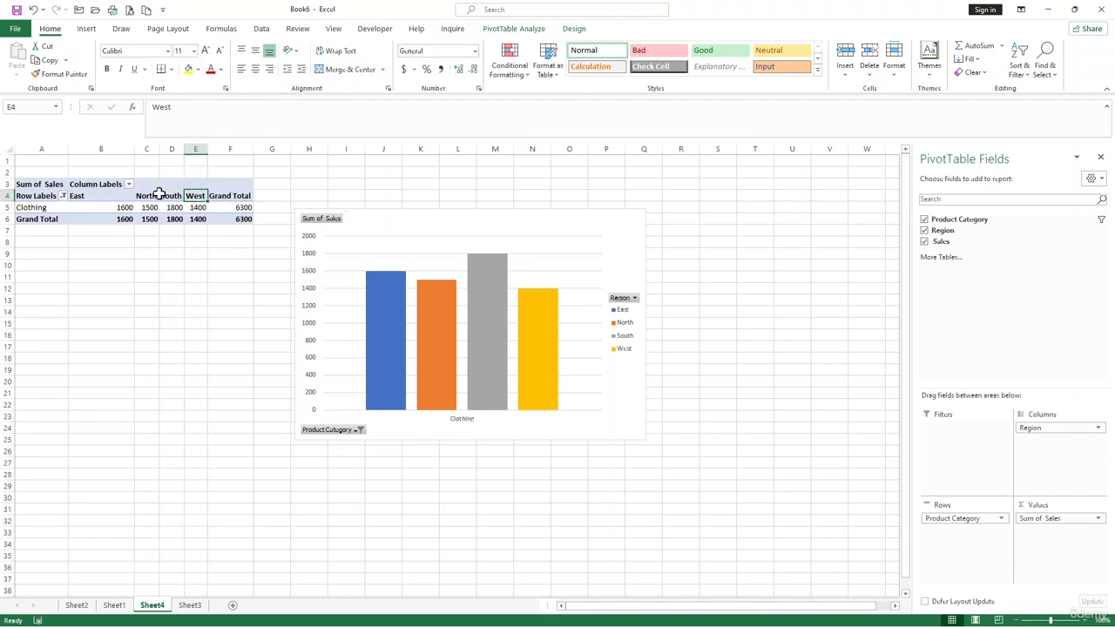
pyautogui.moveTo(155, 195); pyautogui.dragTo(174, 196)
pyautogui.click(514, 29)
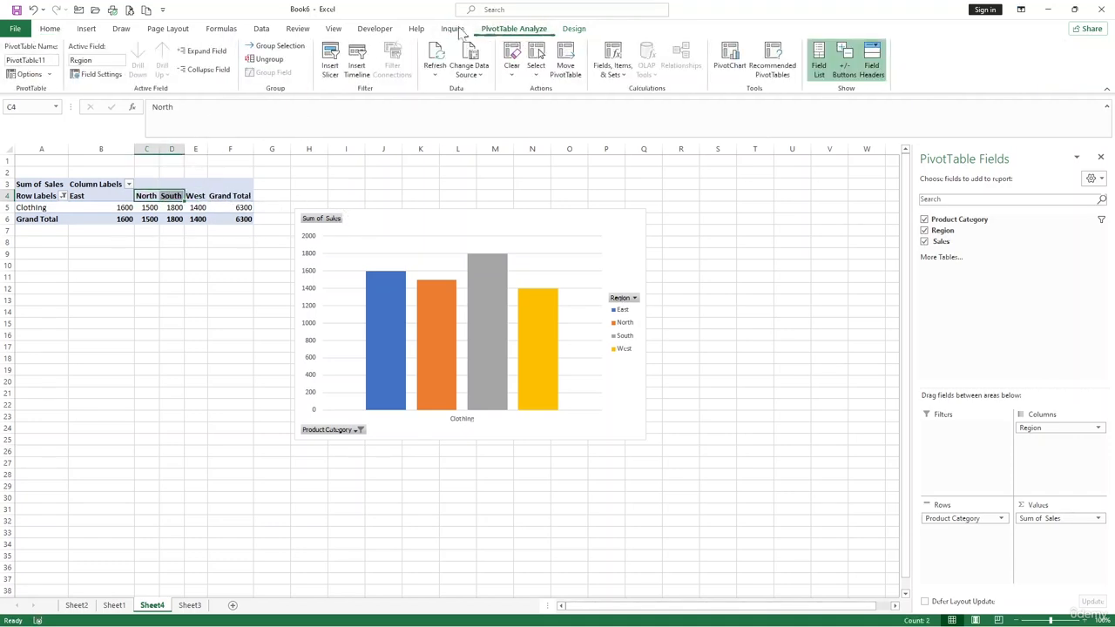
pyautogui.click(573, 29)
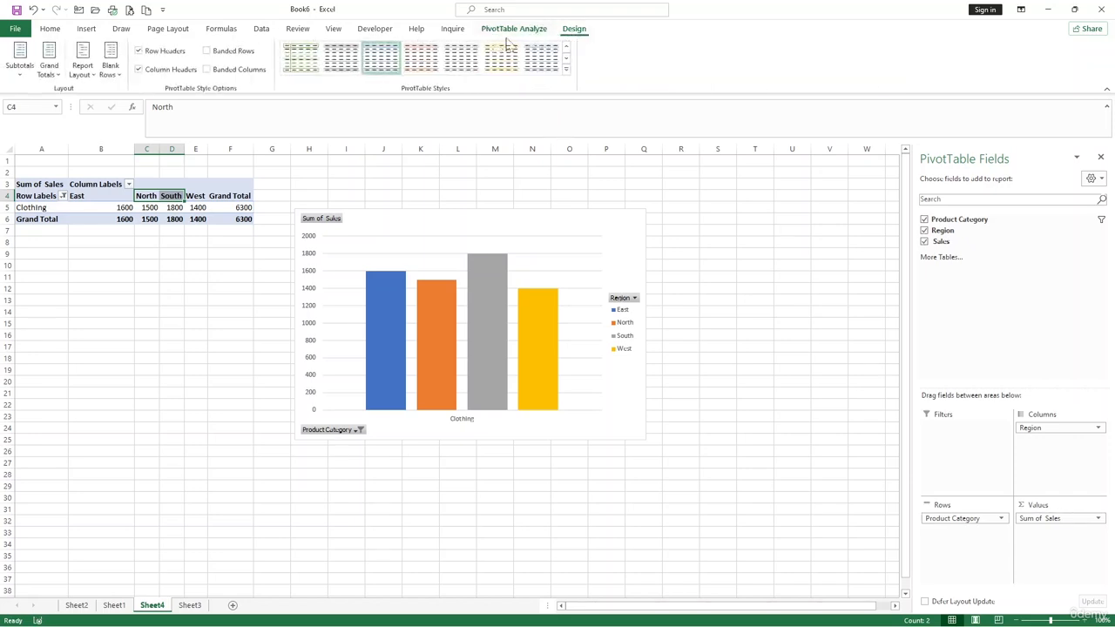
pyautogui.click(567, 70)
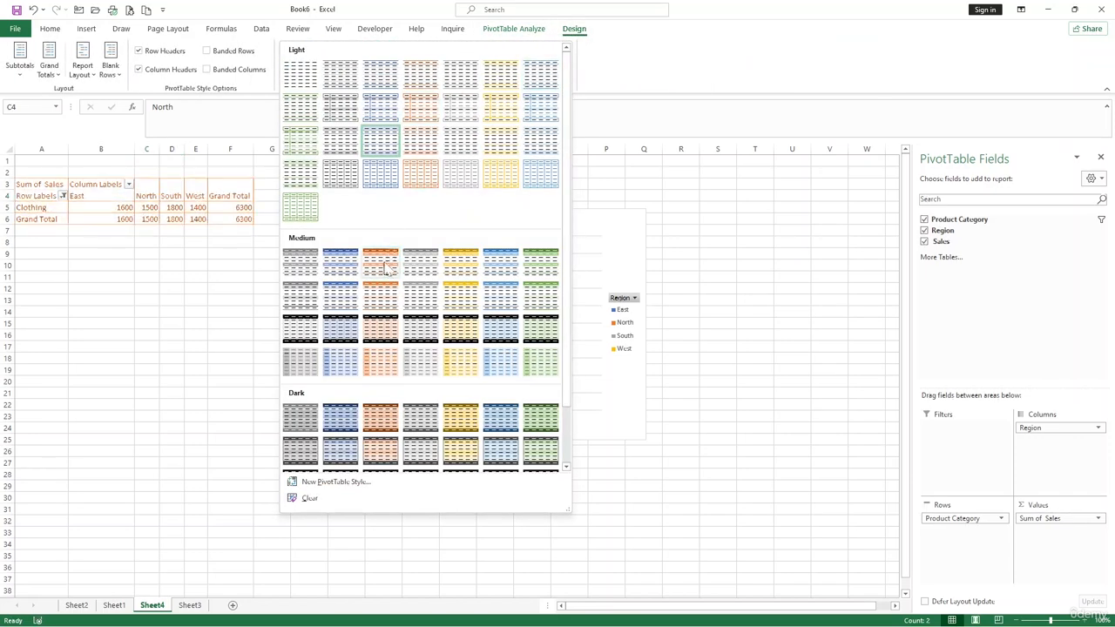
pyautogui.click(342, 299)
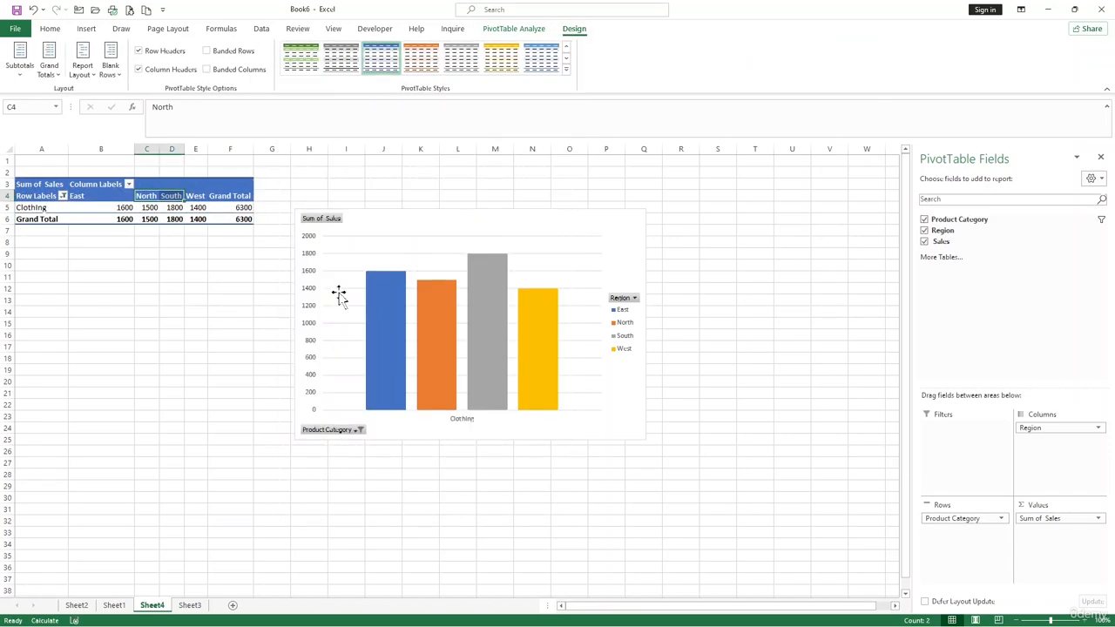
# Include Electronics again in the PivotTable's row label filter so all product categories are selected
pyautogui.click(62, 197)
pyautogui.click(35, 340)
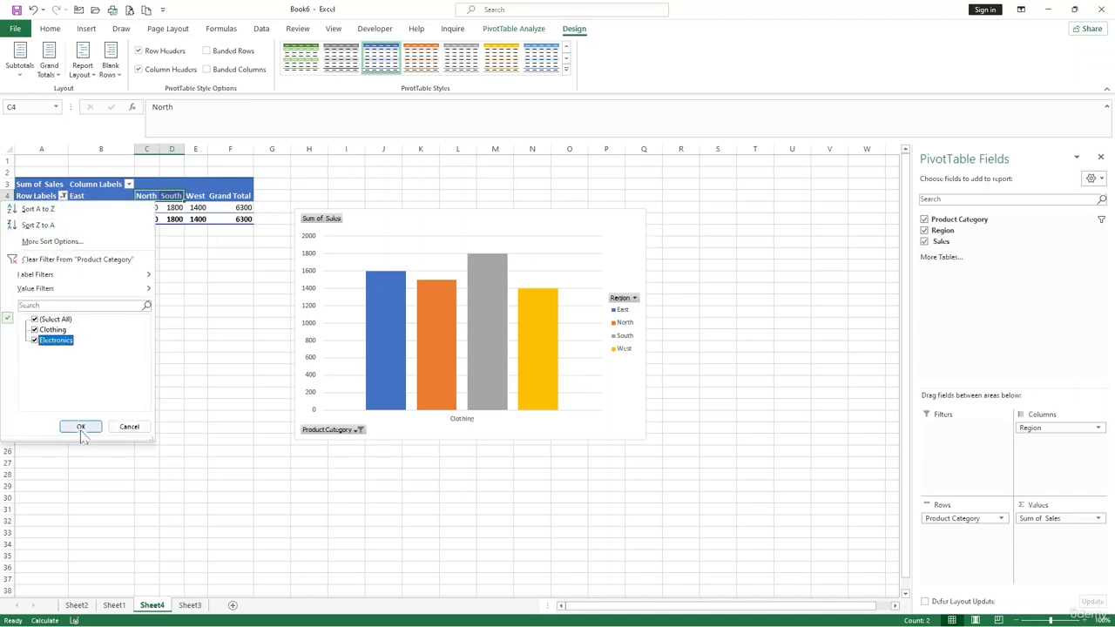
pyautogui.click(81, 428)
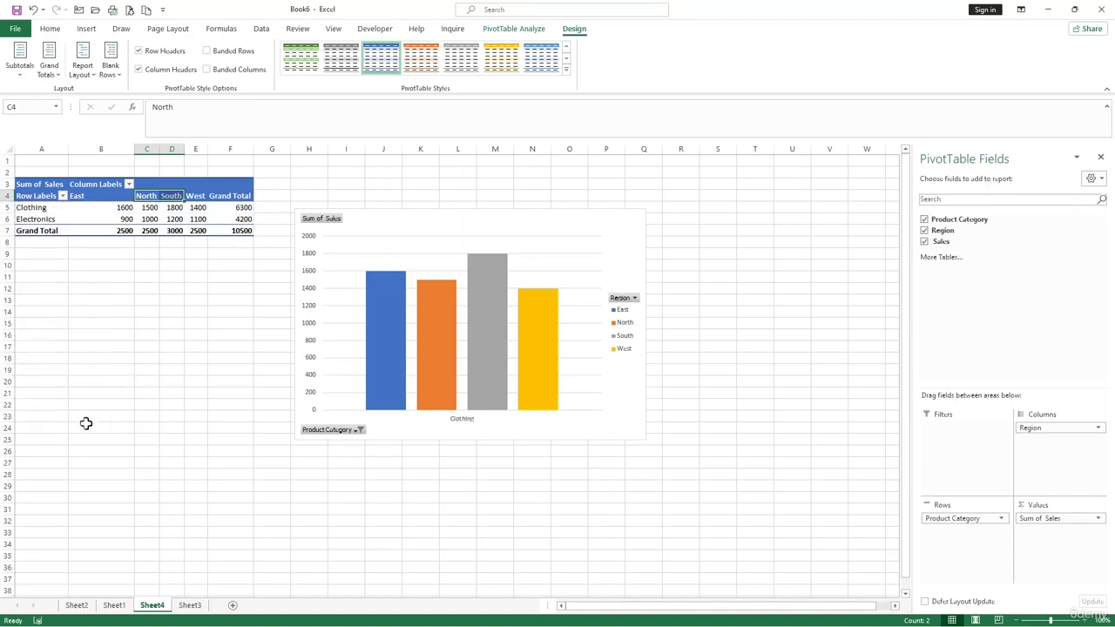
# Filter the PivotTable's column labels to exclude the South and West regions
pyautogui.click(128, 184)
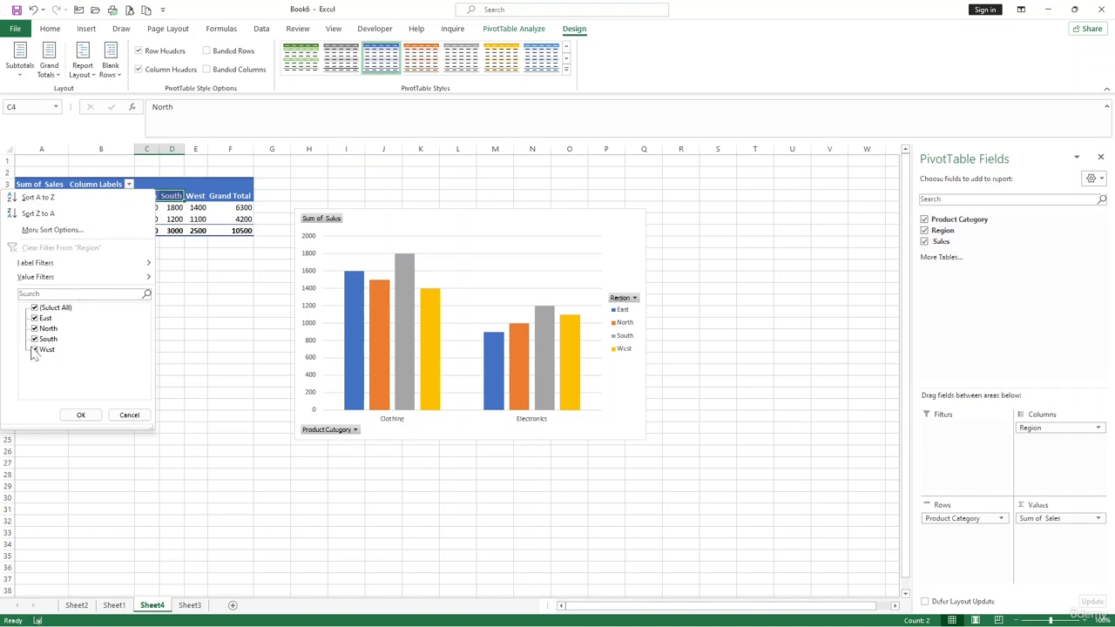
pyautogui.click(34, 349)
pyautogui.click(35, 339)
pyautogui.click(81, 415)
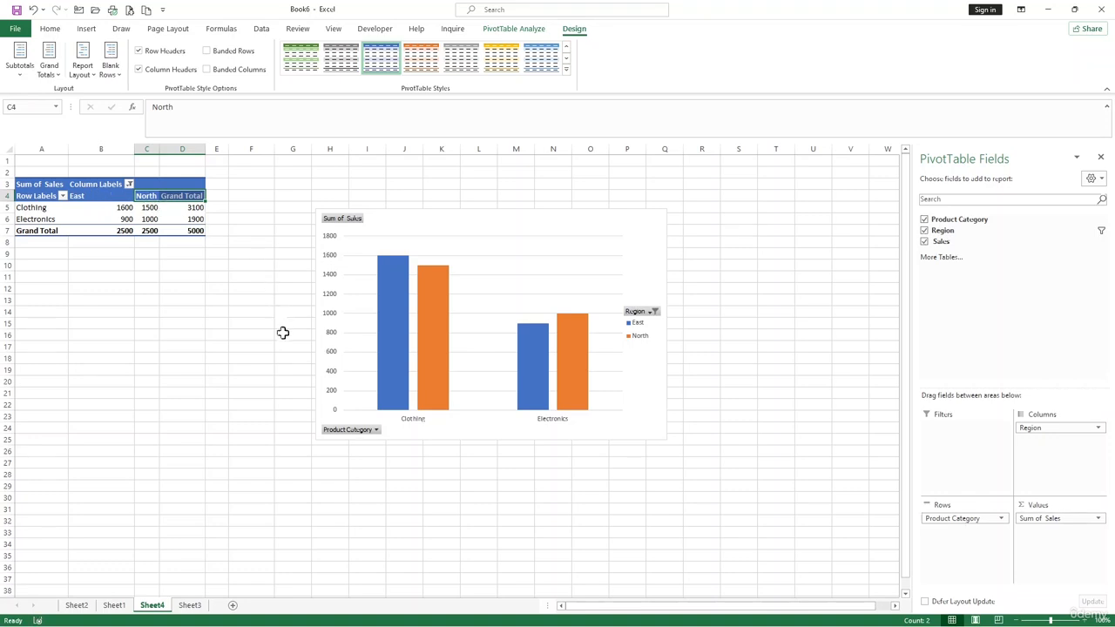
pyautogui.click(99, 215)
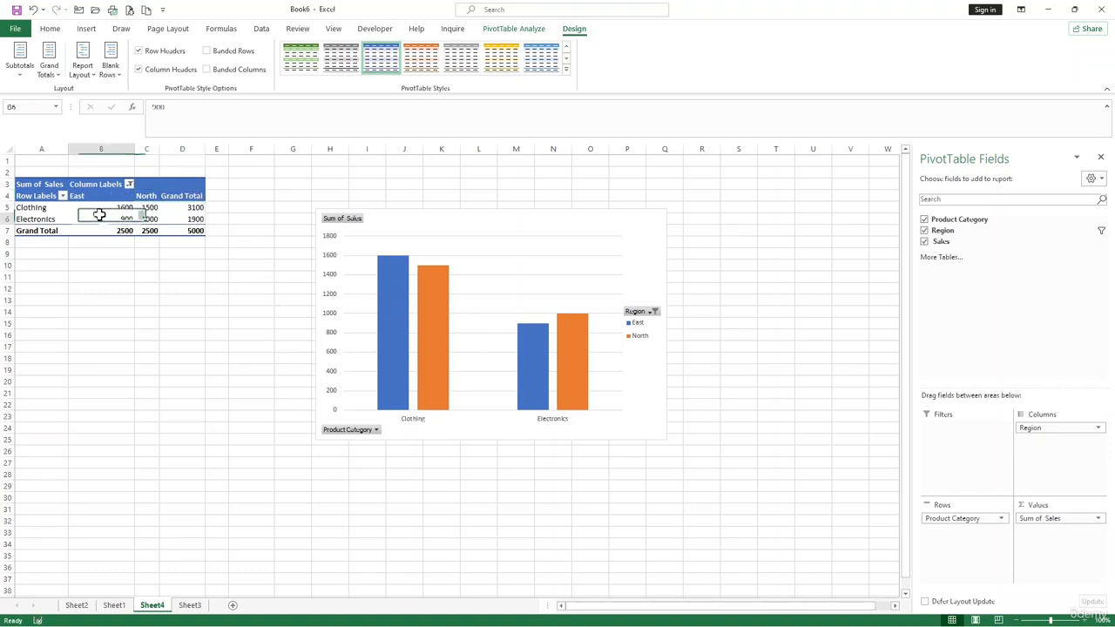
pyautogui.click(419, 236)
pyautogui.click(453, 220)
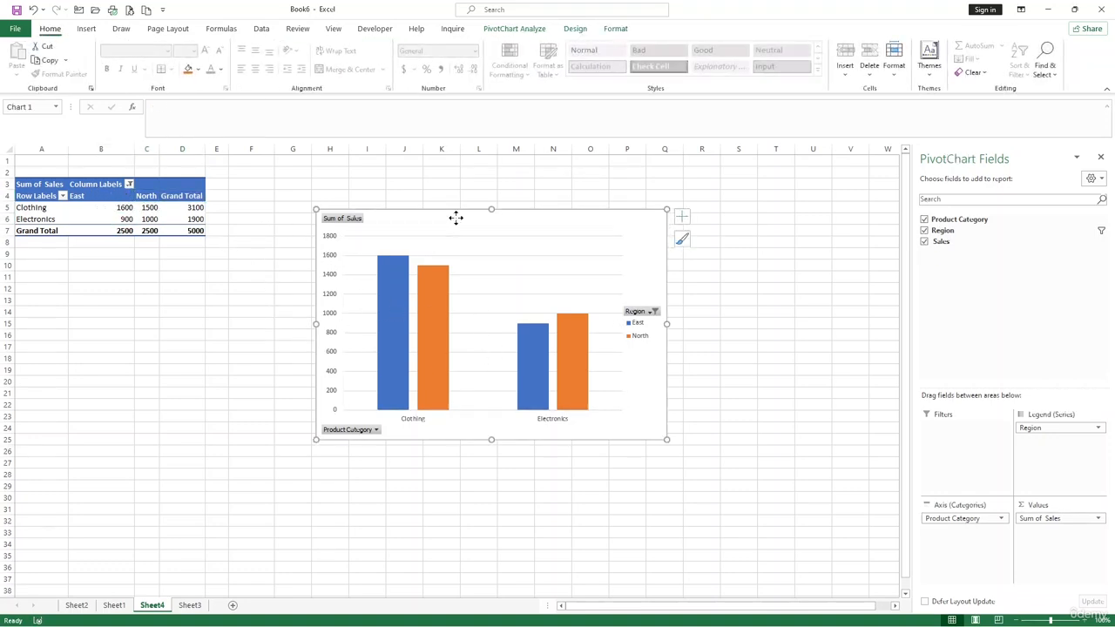
pyautogui.click(223, 347)
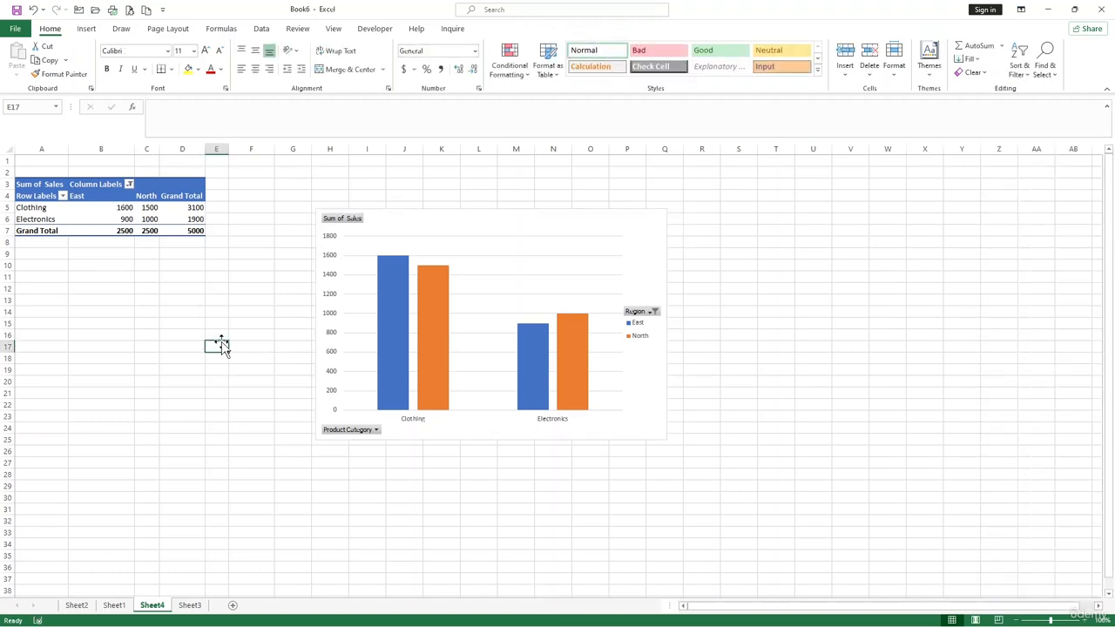